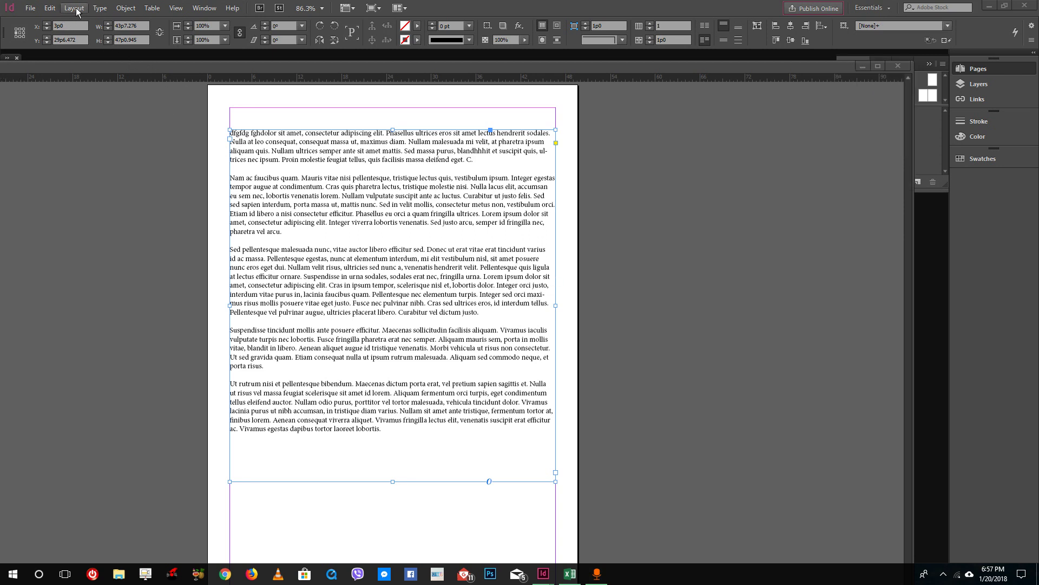
Run a spelling check on the existing lorem ipsum story, then close it.
left_click(60, 9)
mouse_move(96, 7)
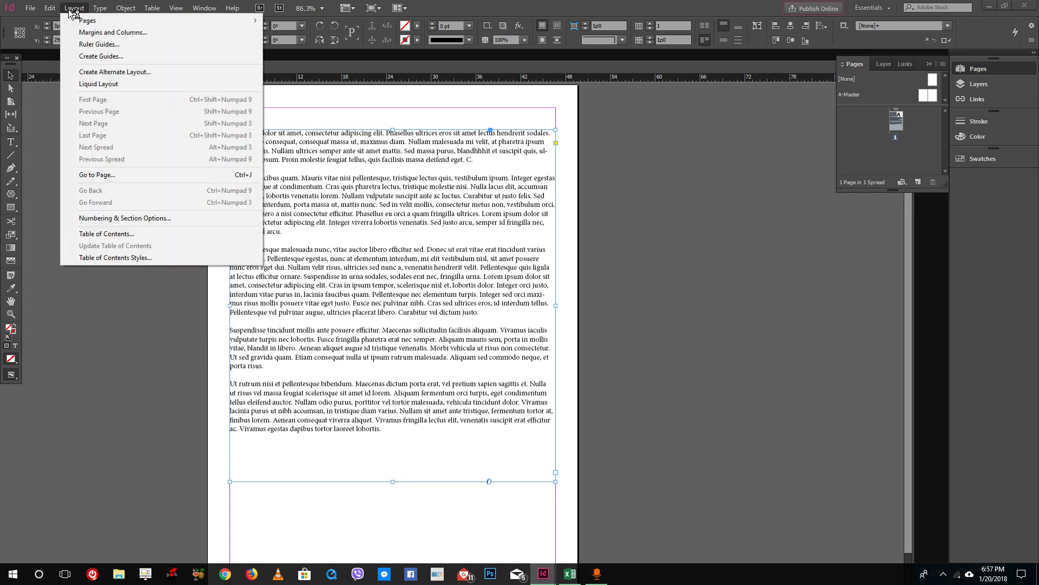
mouse_move(50, 10)
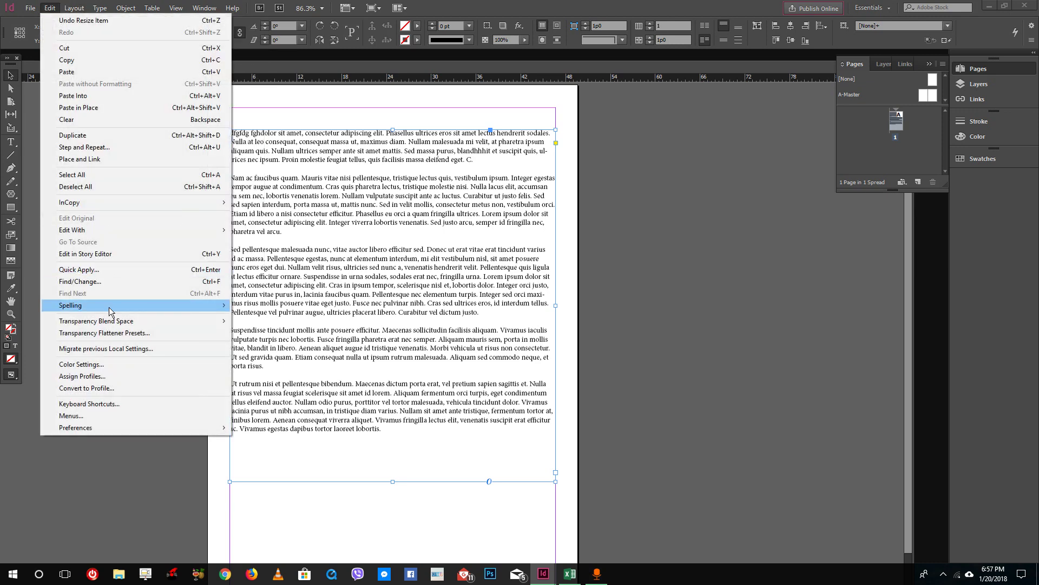
mouse_move(110, 311)
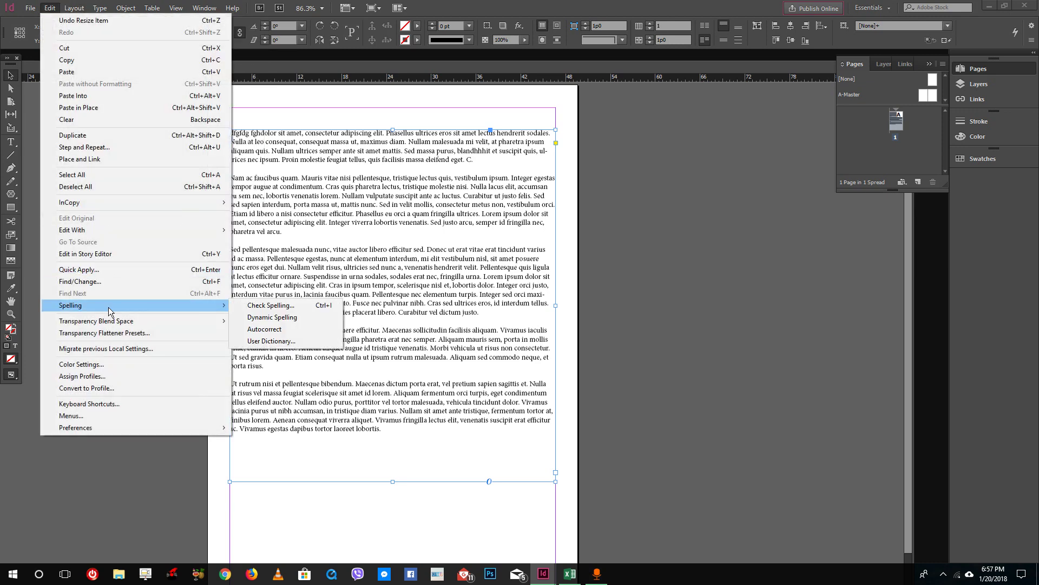
left_click(276, 308)
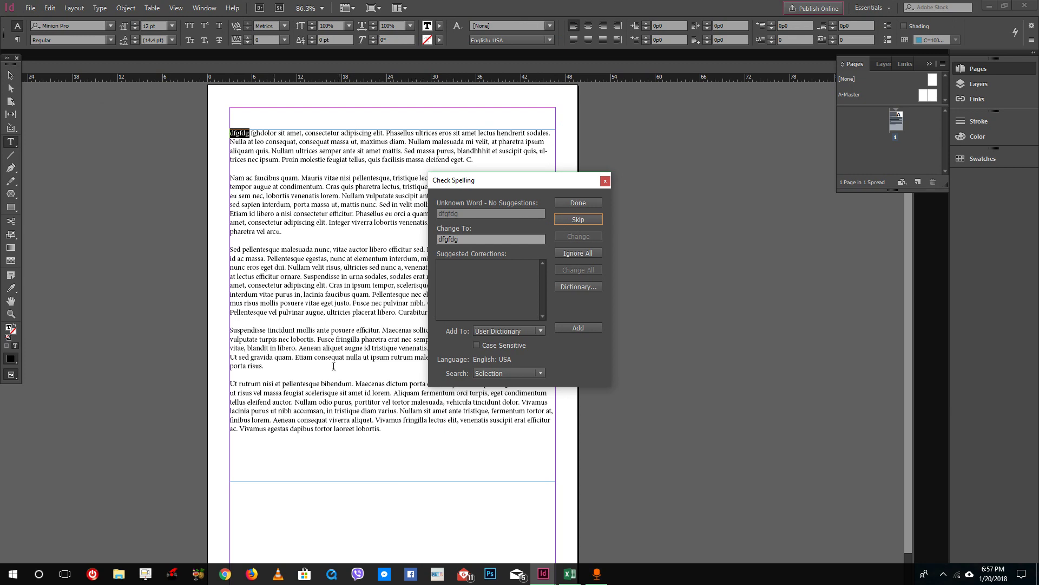
left_click(607, 180)
Replace the whole story with 'This is a sentence in Tutortube. hi there.'.
left_click(390, 450)
key("ctrl+a")
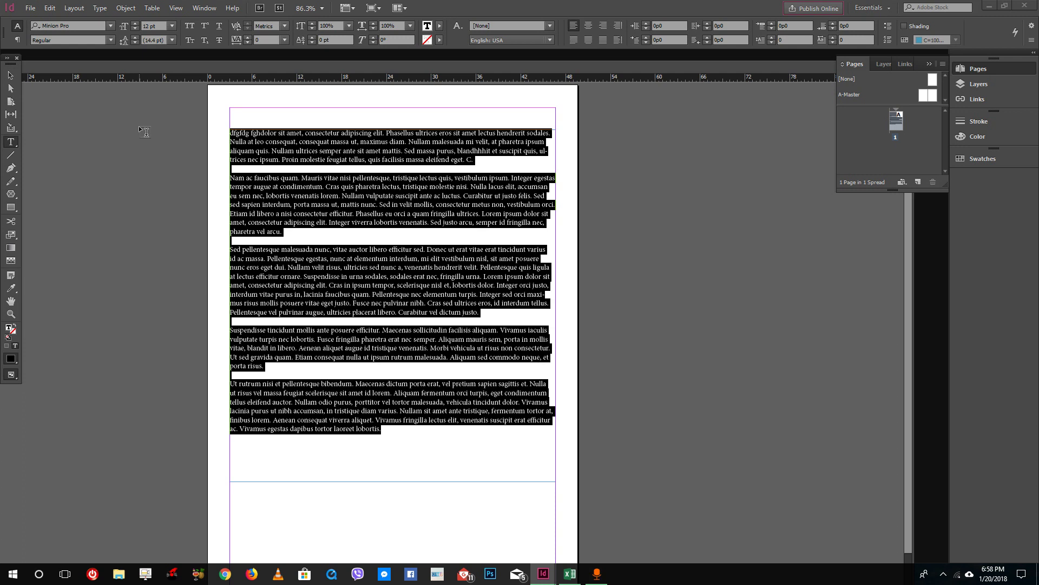
type("This is a sentence")
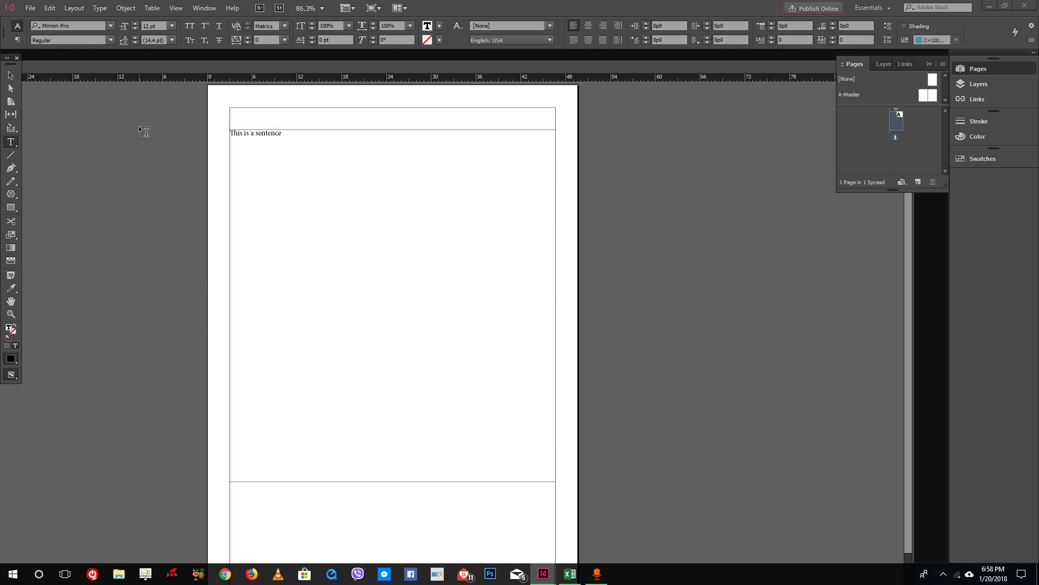
type(" in Tutortube. hi there.")
scroll(254, 108, "up", 5)
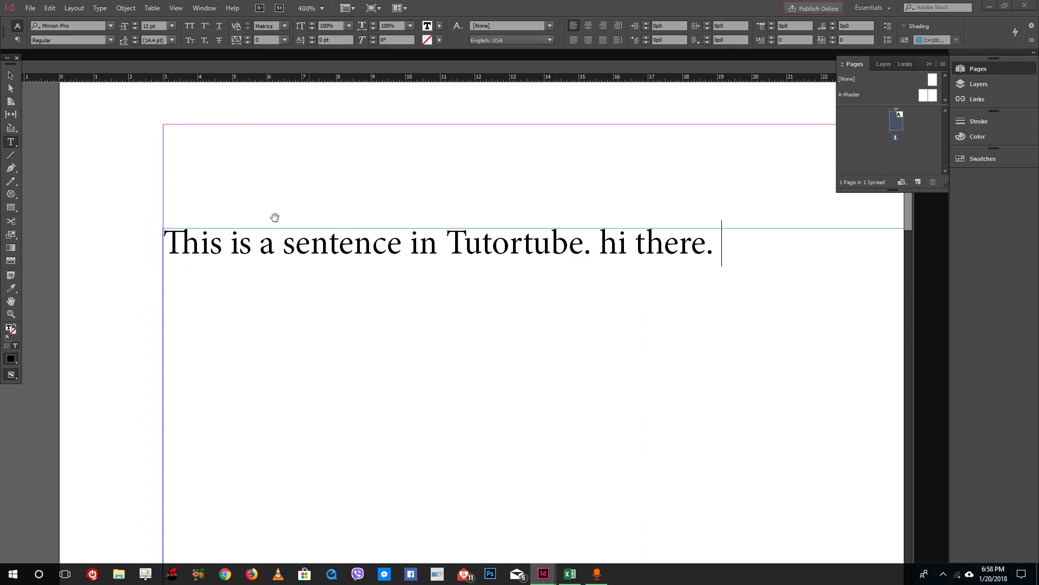
left_click(49, 8)
Spell-check the sentence, adding Tutortube to the user dictionary and picking 'Hi' for 'hi'.
mouse_move(173, 305)
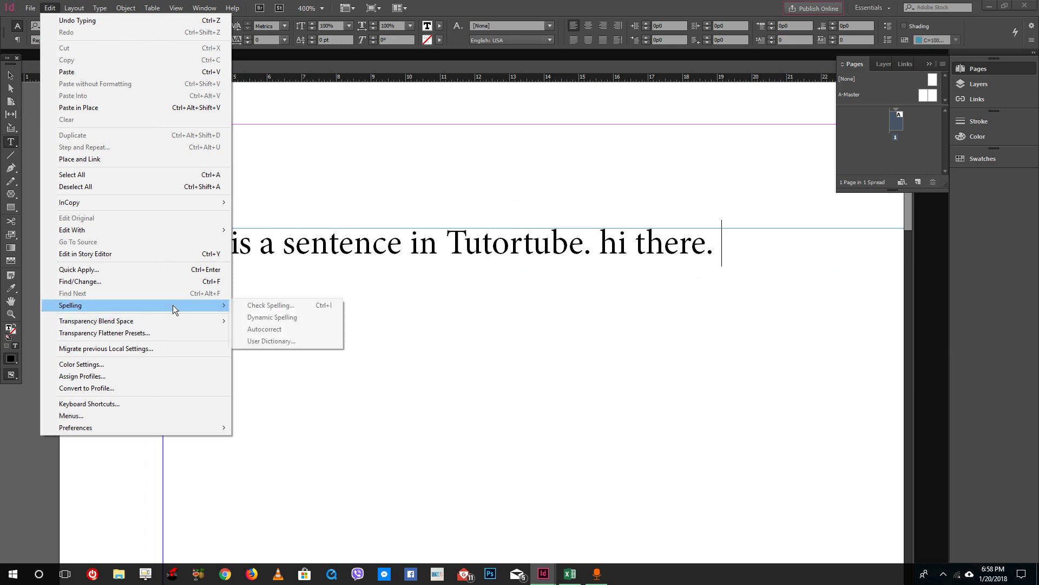
left_click(291, 305)
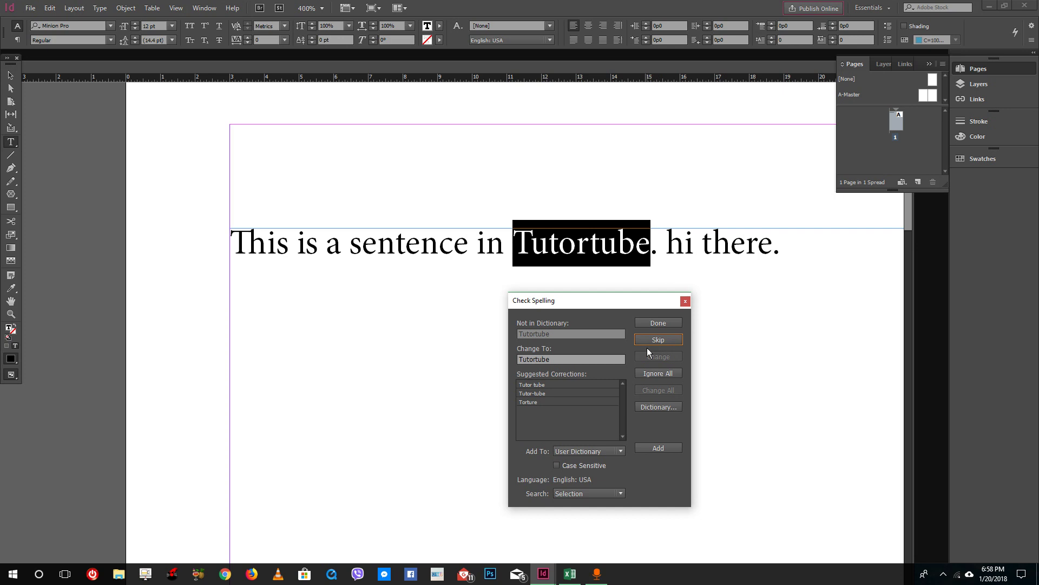
left_click(654, 445)
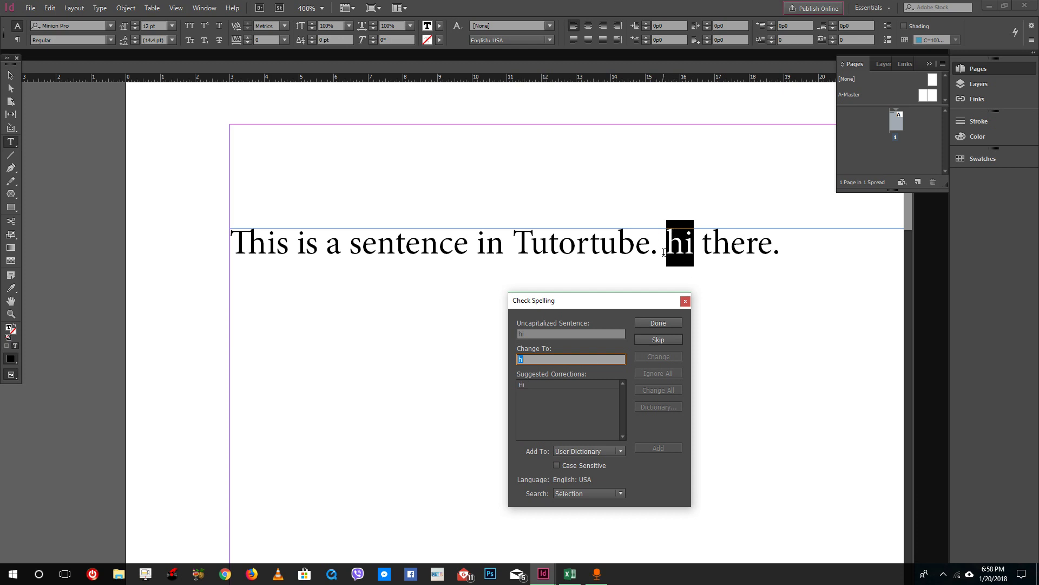
left_click(537, 383)
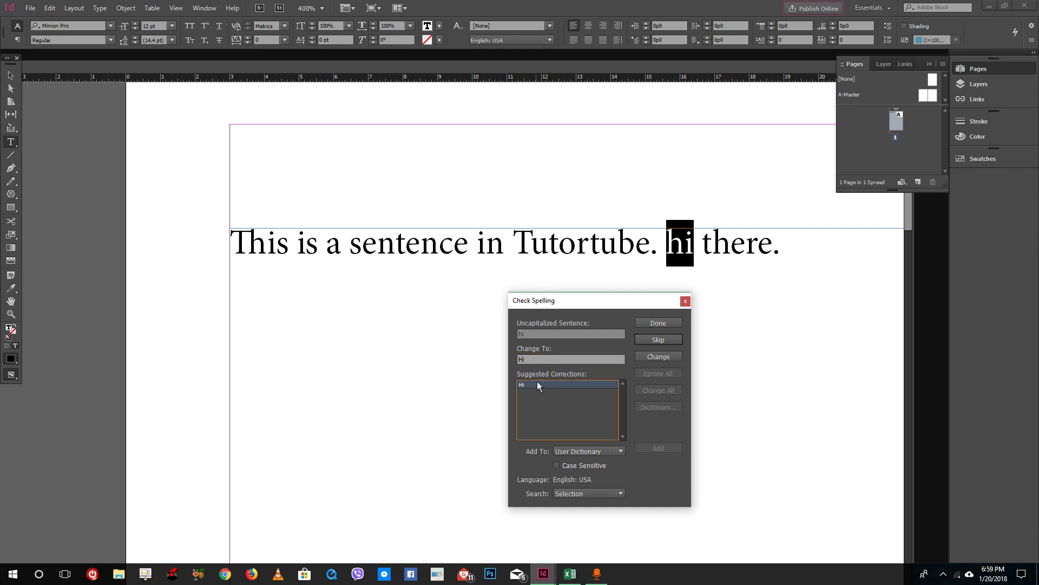
left_click(667, 321)
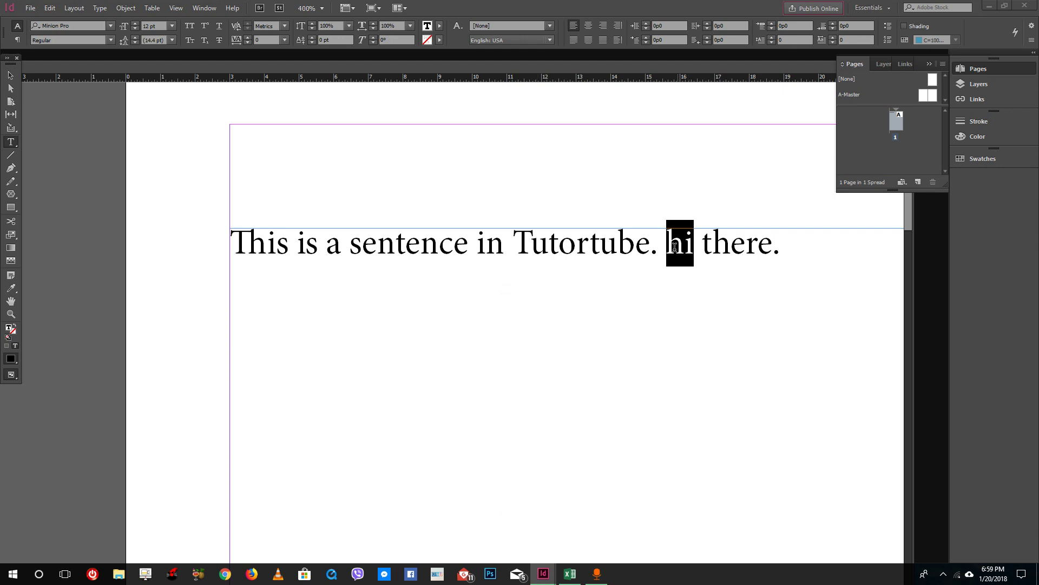
Rerun Check Spelling to change 'hi' to 'Hi', then finish the check.
left_click(73, 9)
mouse_move(50, 8)
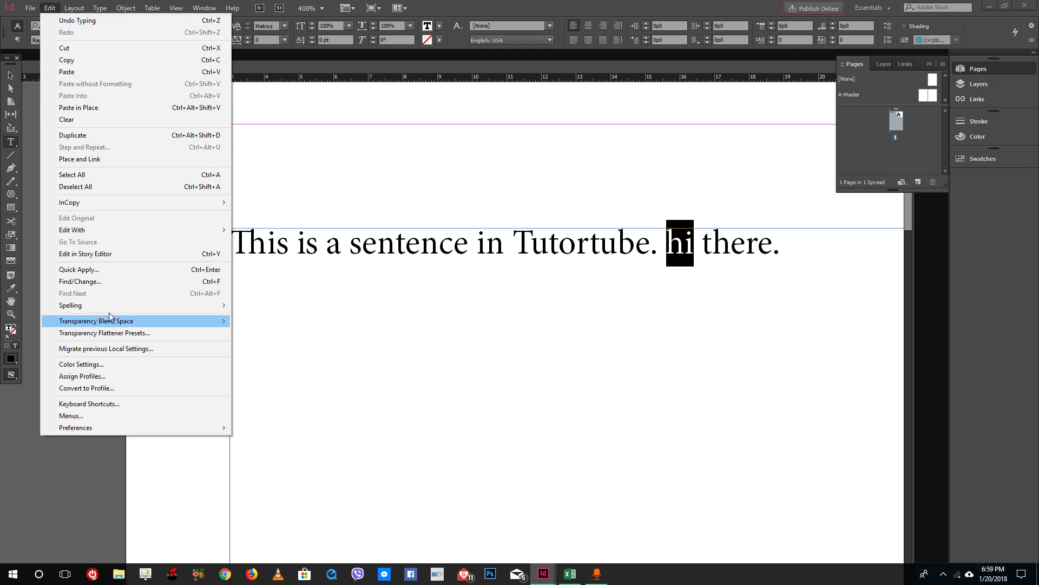
mouse_move(98, 306)
left_click(311, 306)
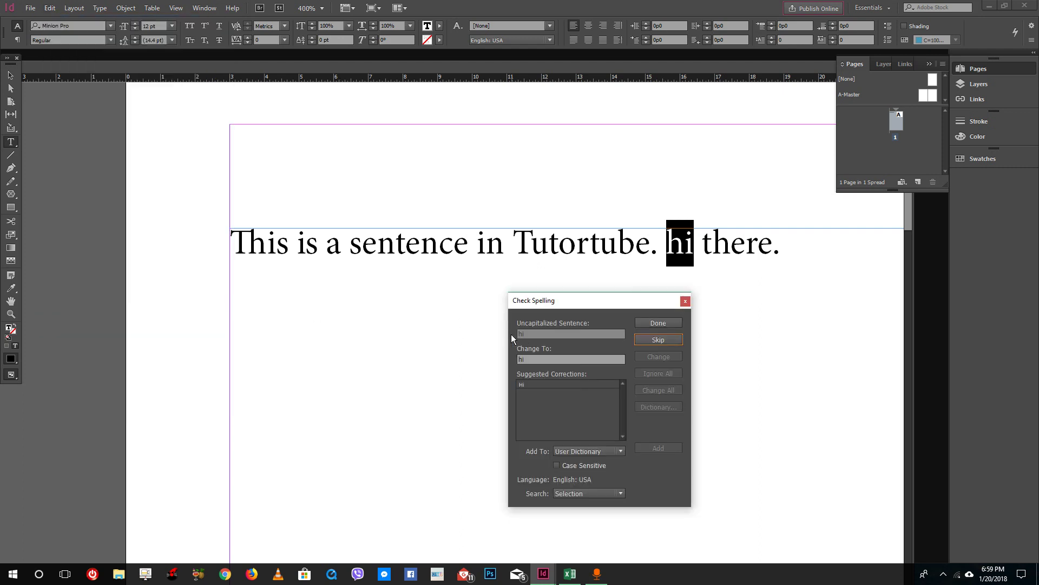
left_click(595, 384)
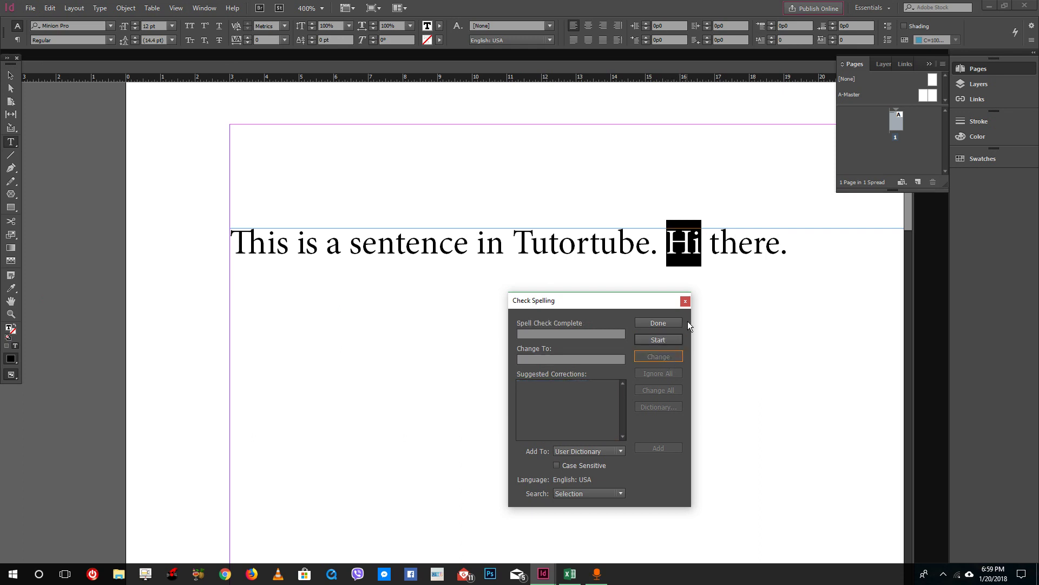
left_click(651, 323)
left_click(683, 276)
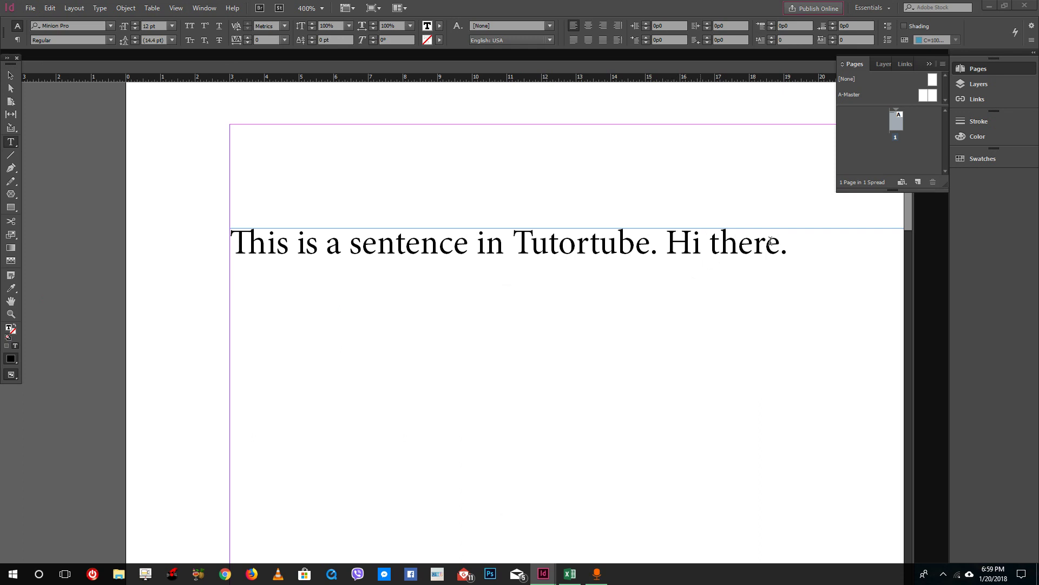
Turn on Dynamic Spelling from Edit > Spelling.
left_click(390, 261)
left_click_drag(420, 243, 784, 270)
left_click(454, 249)
left_click(364, 248)
left_click(86, 11)
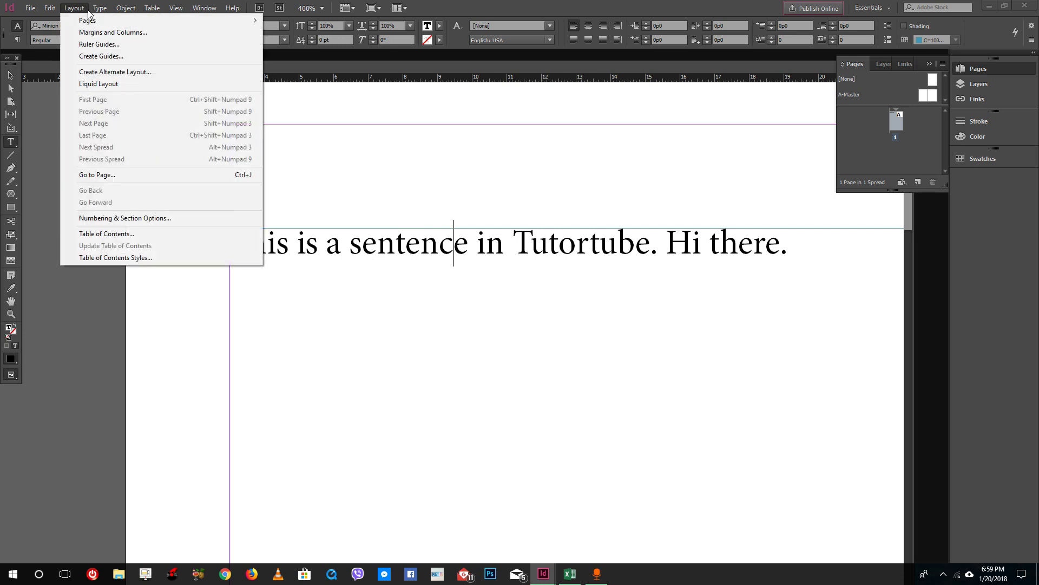
mouse_move(50, 8)
mouse_move(125, 305)
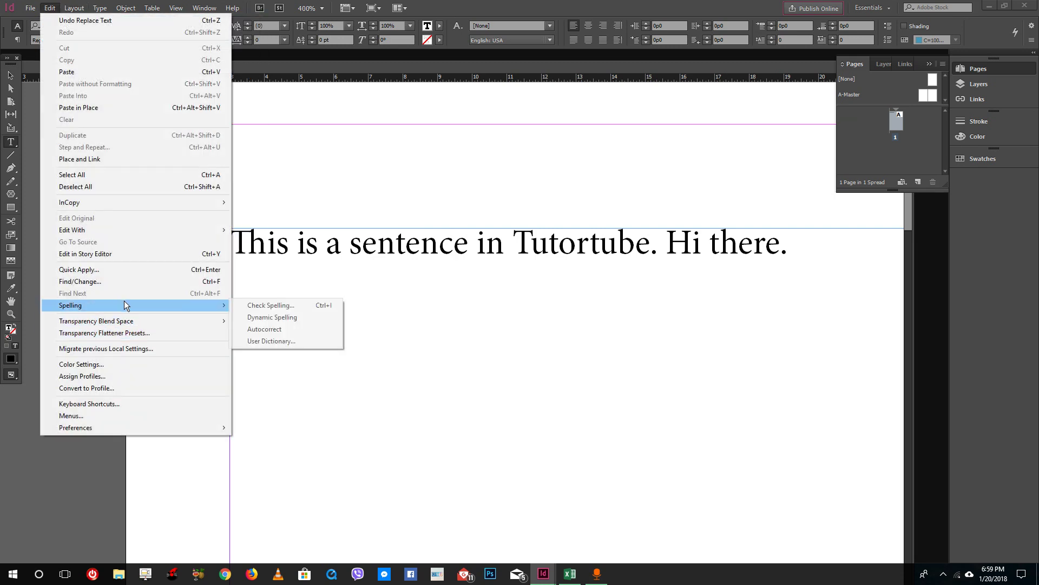
left_click(316, 318)
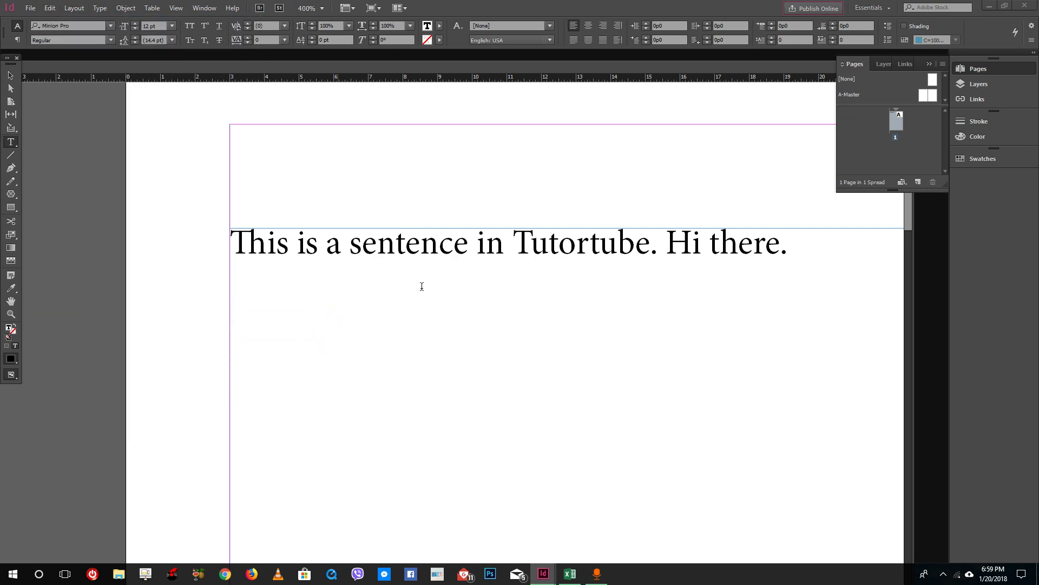
Misspell 'sentence' as 'sentencre' to see it flagged, then replace the line with 'Colour color.'.
left_click(453, 244)
type("r")
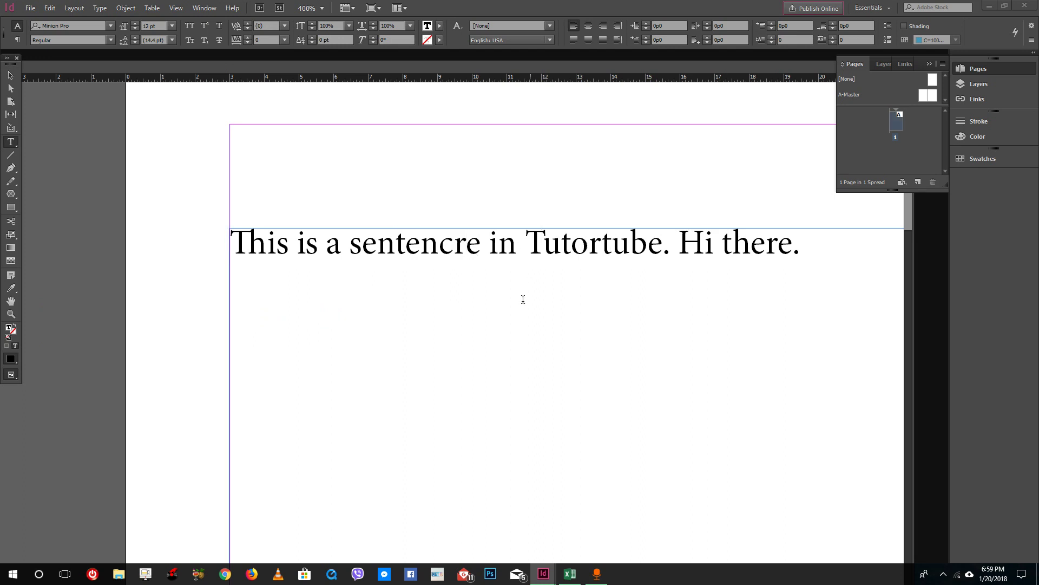
key("Left")
key("Left")
key("Left")
key("Left")
key("Left")
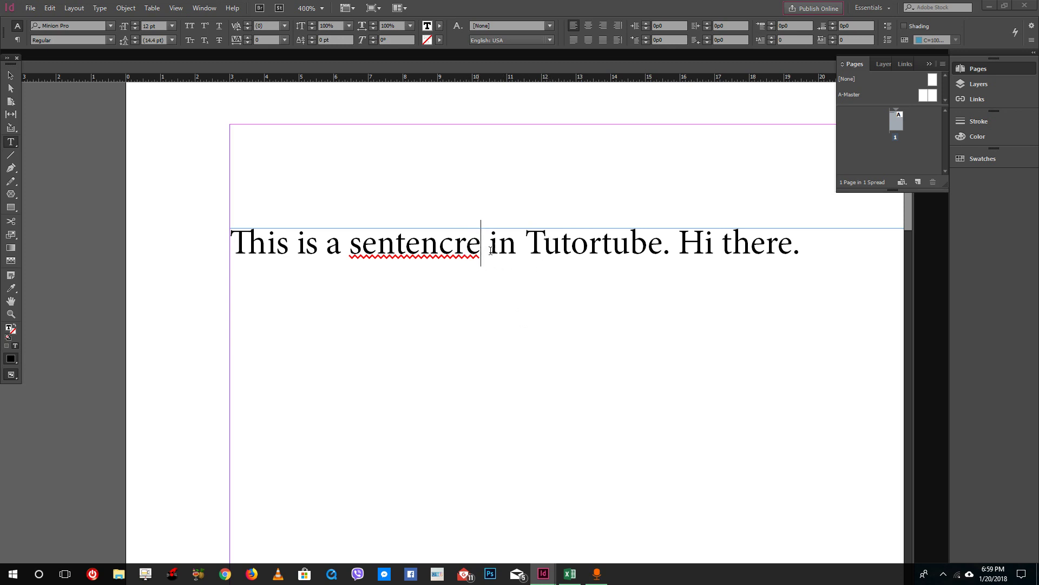
key("End")
key("ctrl+a")
type("Colo")
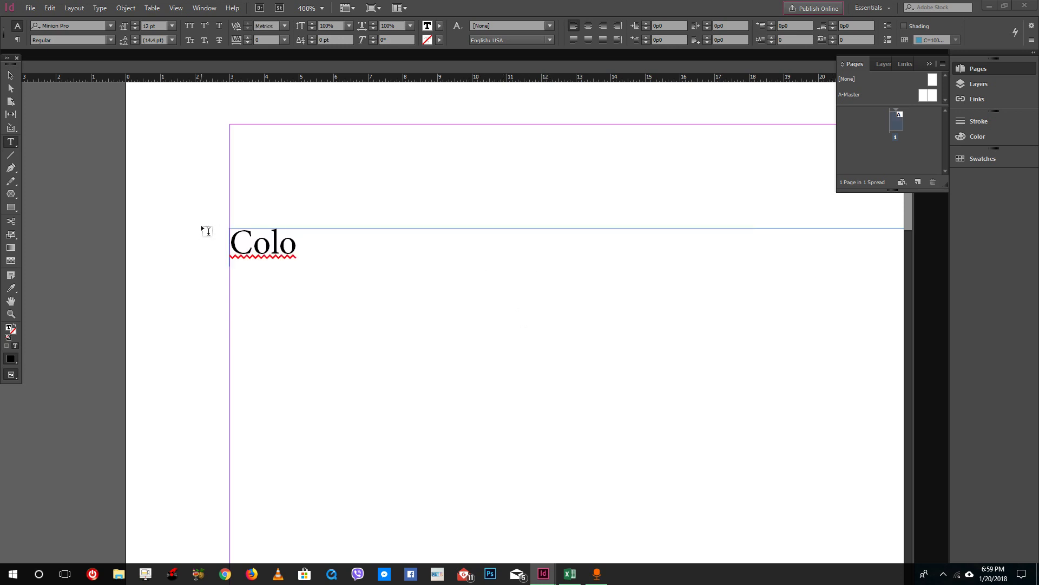
type("ur color.")
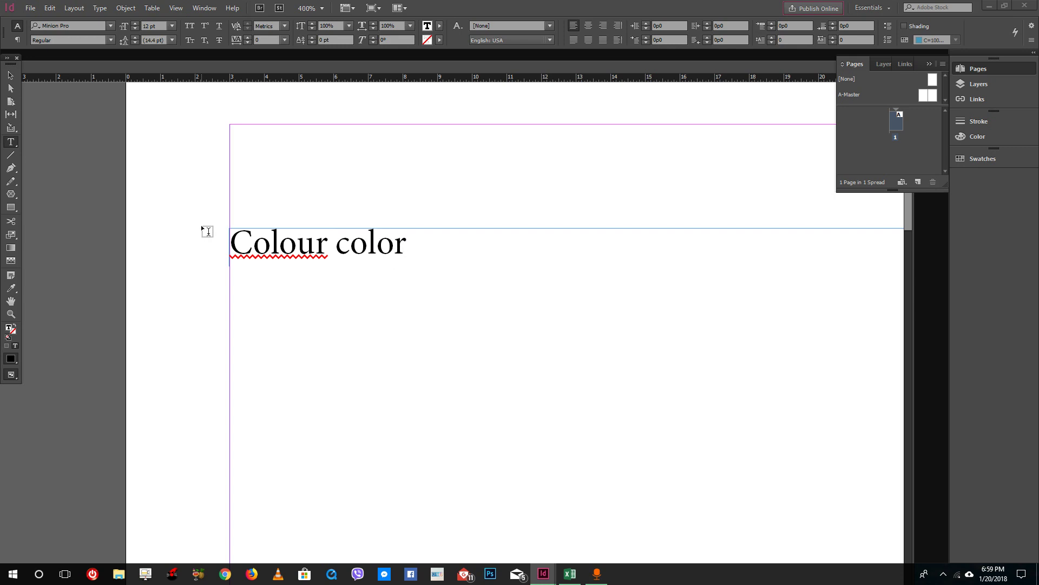
Select the word 'color.' to check its spelling status under English: USA.
left_click(350, 246)
left_click_drag(351, 247, 450, 247)
left_click(352, 246)
left_click_drag(337, 247, 420, 241)
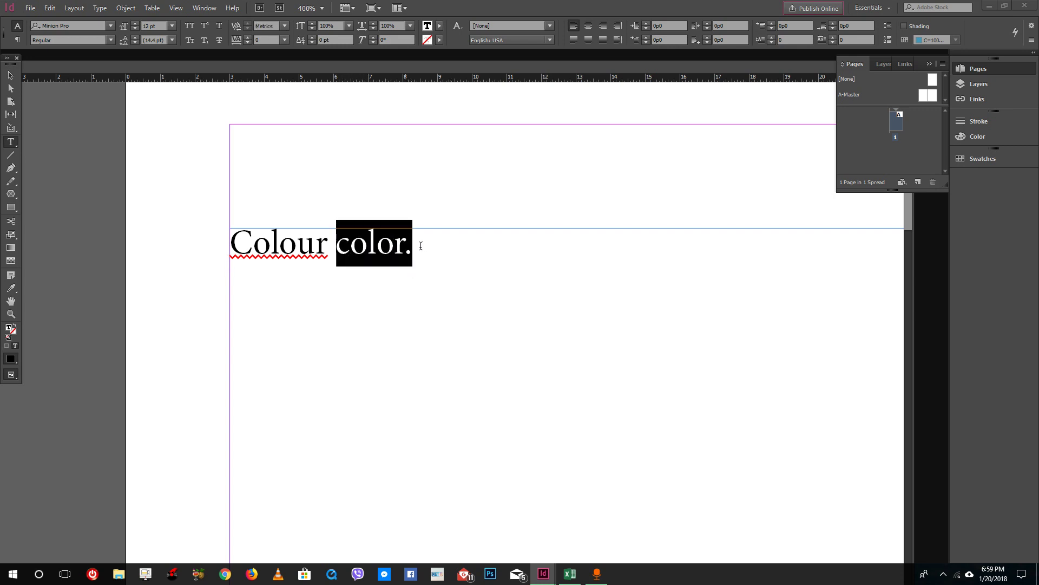
Select 'Colour' to confirm it is flagged as misspelled under English: USA.
double_click(324, 251)
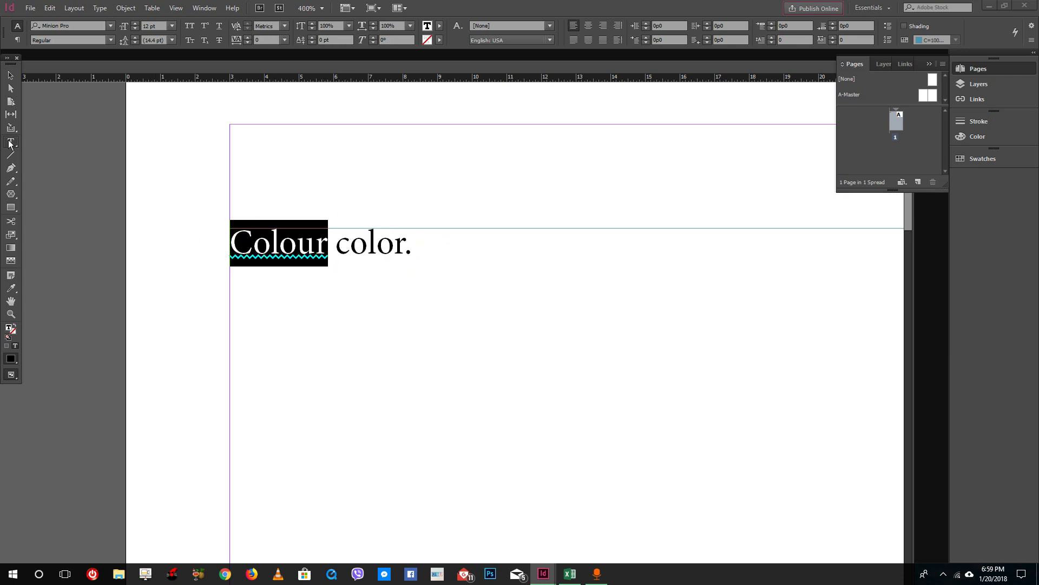
left_click(316, 245)
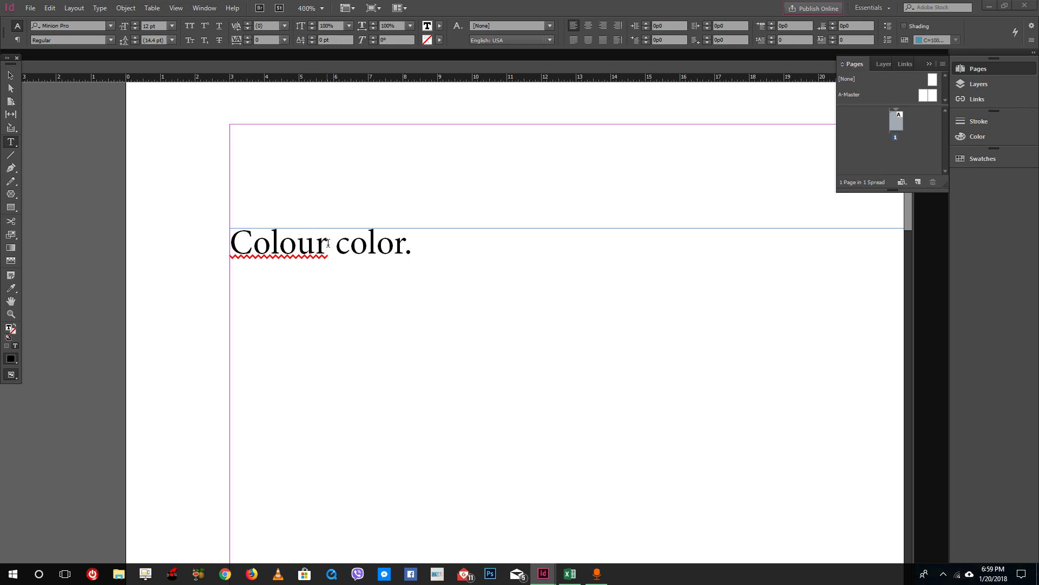
left_click_drag(328, 243, 227, 243)
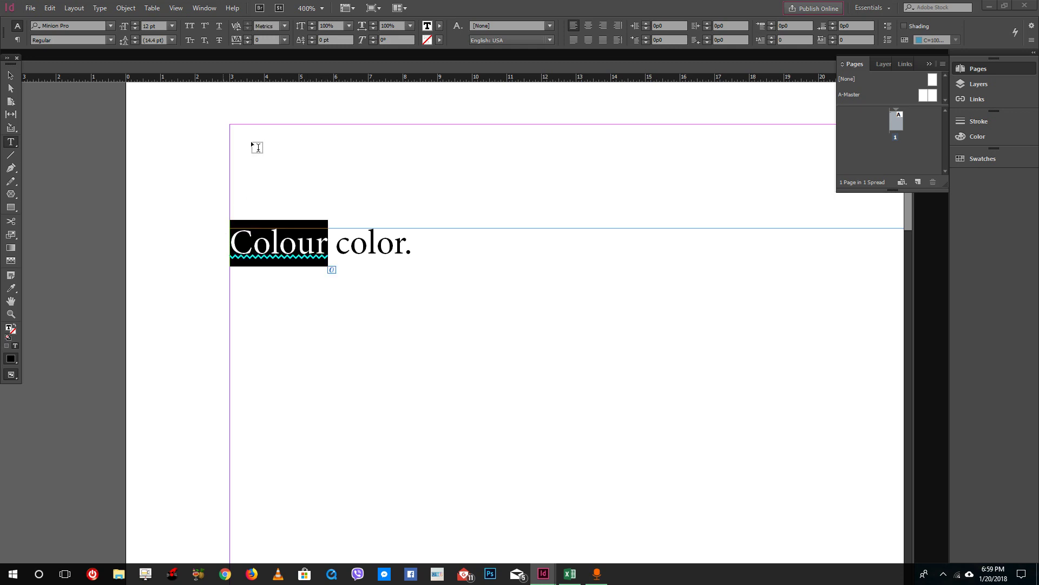
left_click(391, 246)
left_click_drag(328, 246, 231, 254)
left_click(319, 248)
left_click_drag(326, 248, 196, 248)
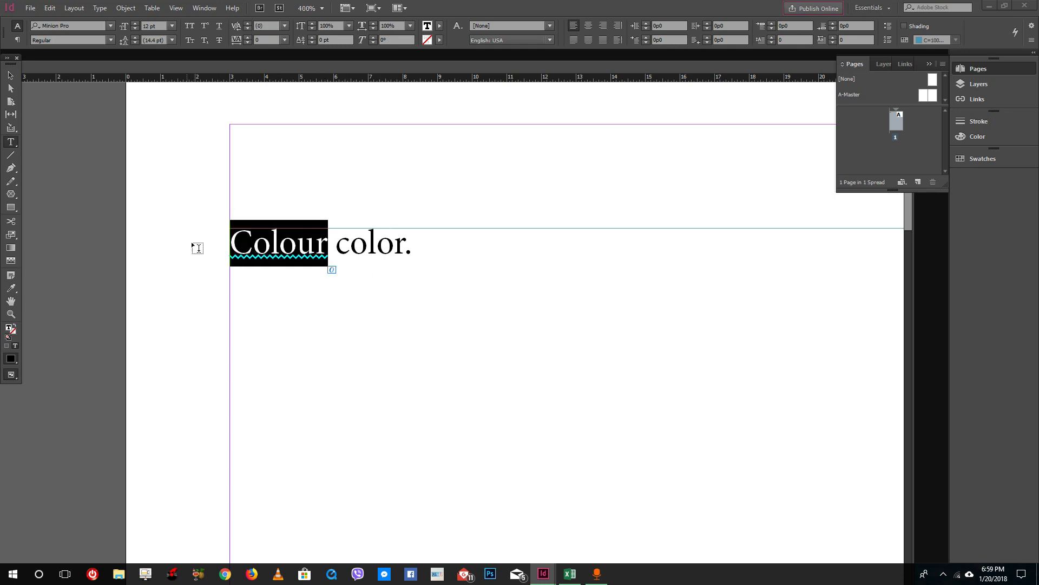
left_click(305, 250)
left_click(304, 252)
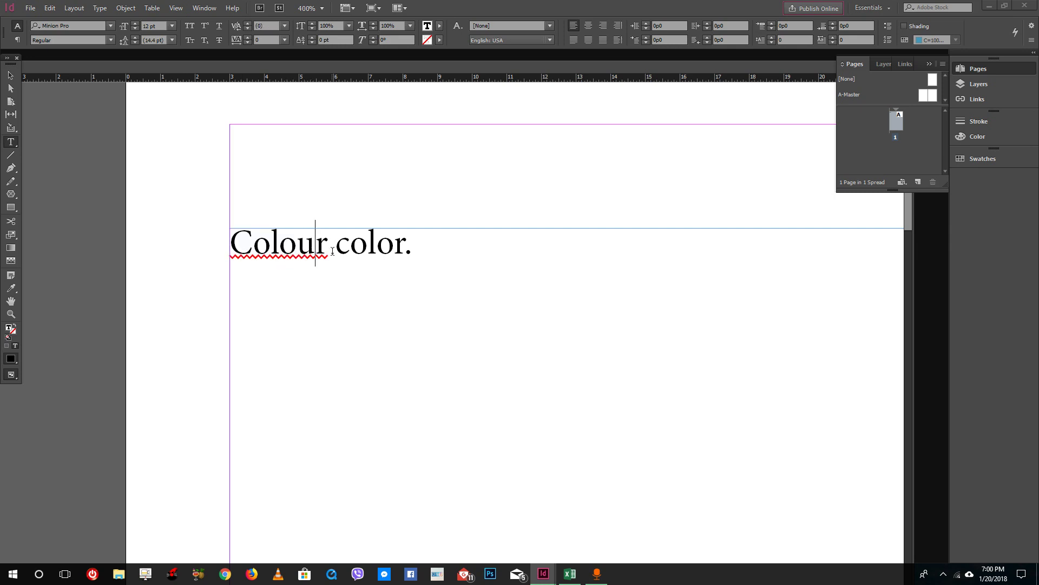
left_click(489, 41)
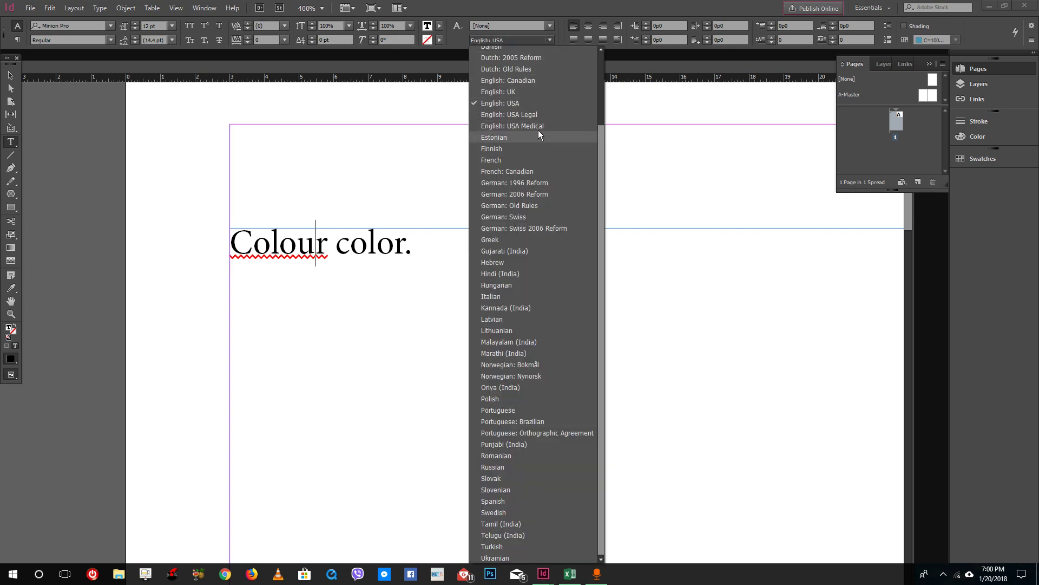
Set all the text in the frame to English: UK.
left_click(525, 92)
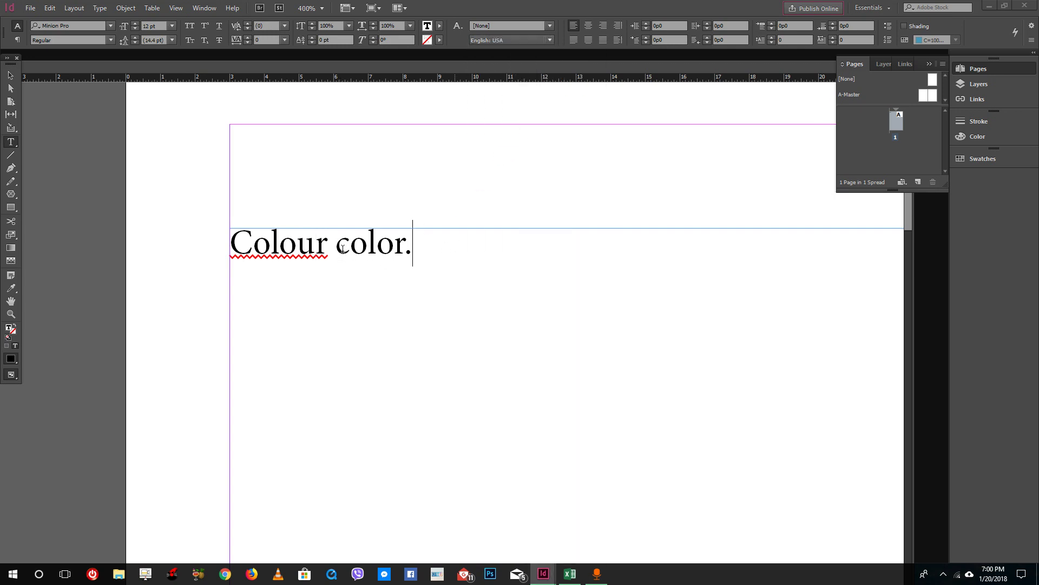
key("ctrl+a")
left_click(423, 354)
key("ctrl+a")
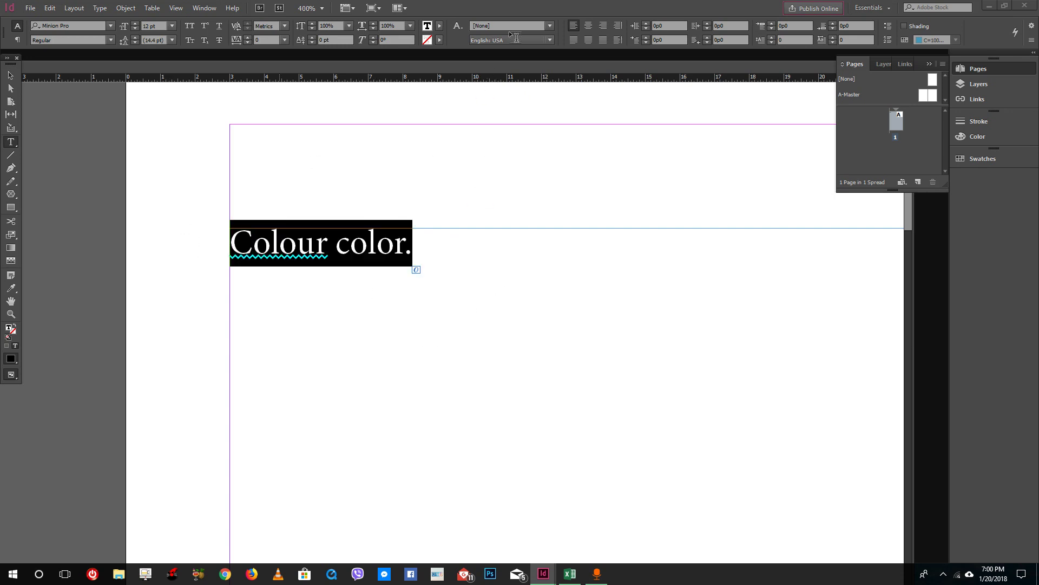
left_click(516, 47)
left_click(512, 90)
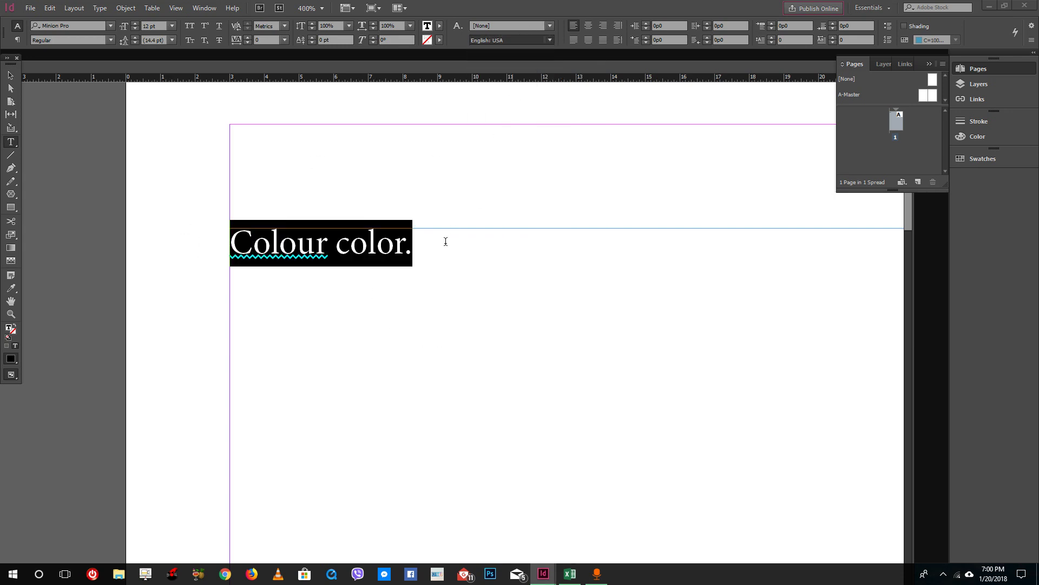
Set just the word 'color.' to English: USA so neither word is flagged.
left_click(412, 265)
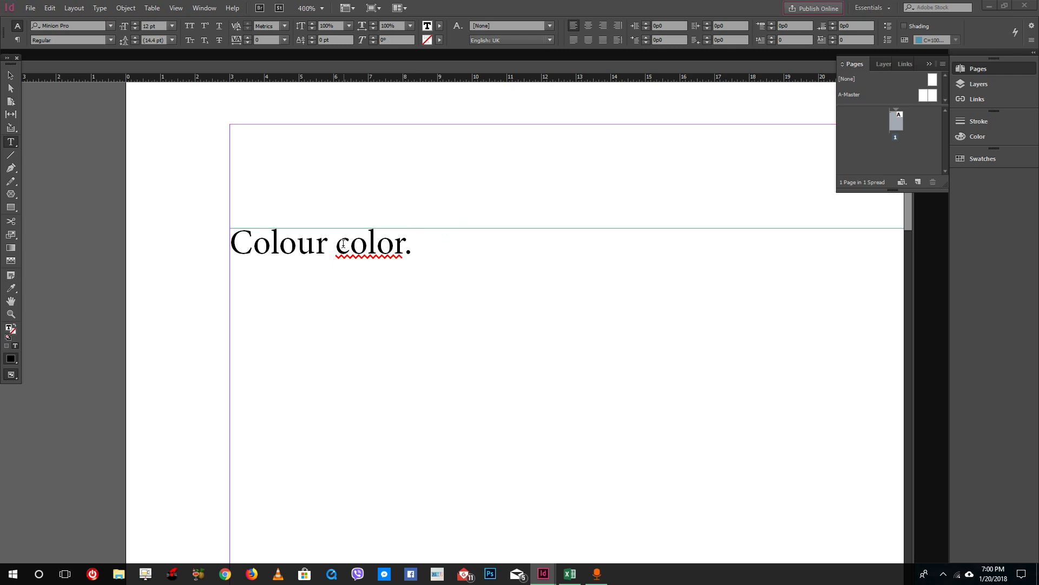
left_click_drag(350, 244, 439, 246)
left_click(440, 238)
left_click(334, 244)
key("shift+End")
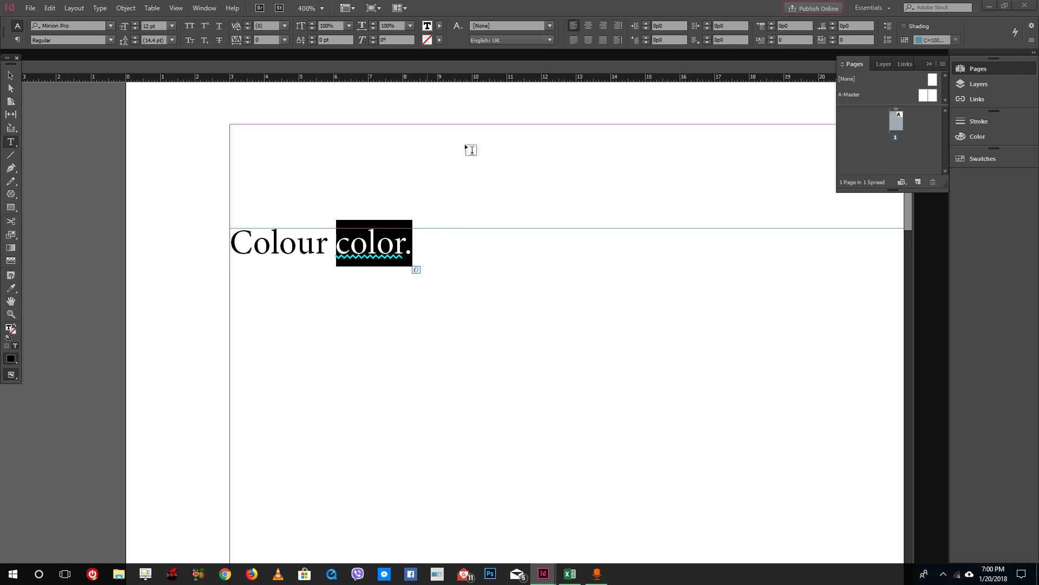
left_click(493, 40)
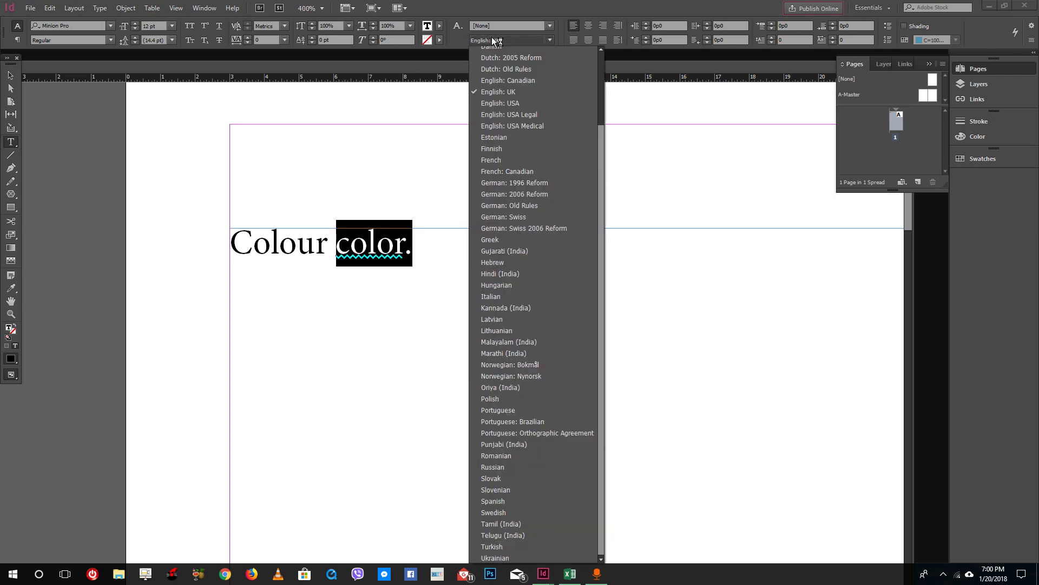
left_click(511, 104)
left_click(447, 236)
left_click(264, 239, "shift")
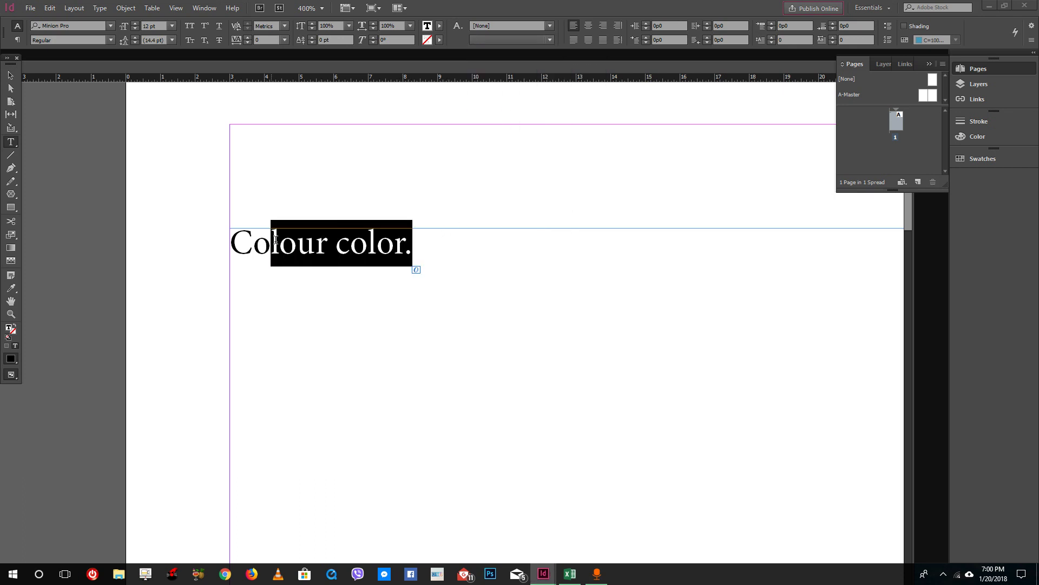
left_click(276, 246)
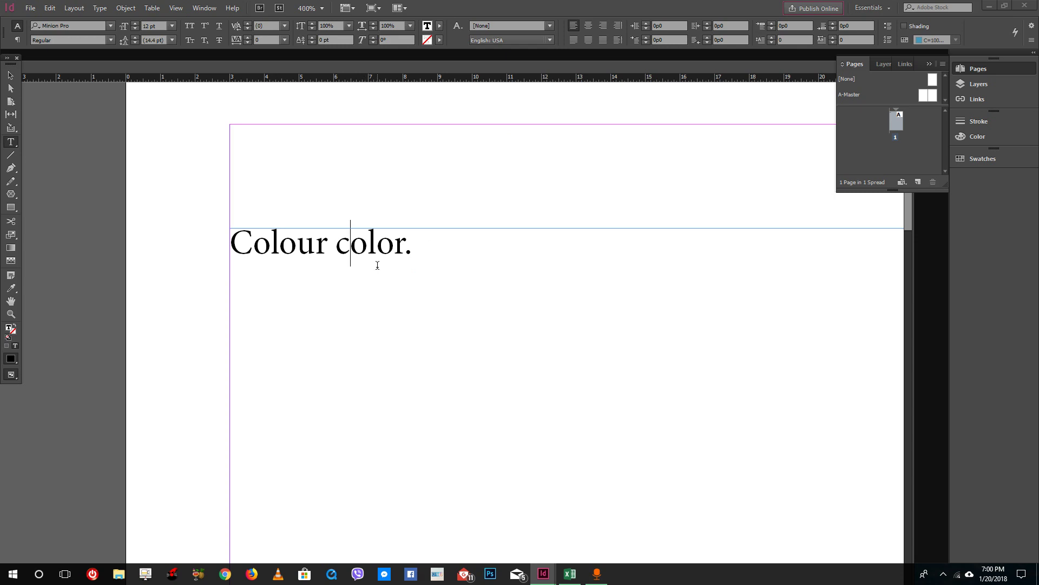
left_click(532, 42)
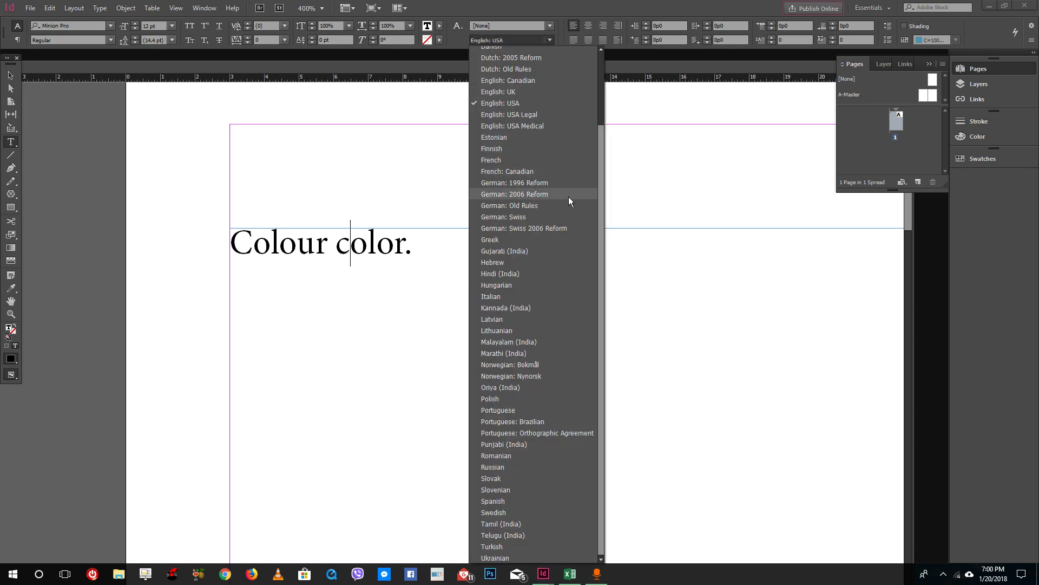
scroll(566, 196, "up", 3)
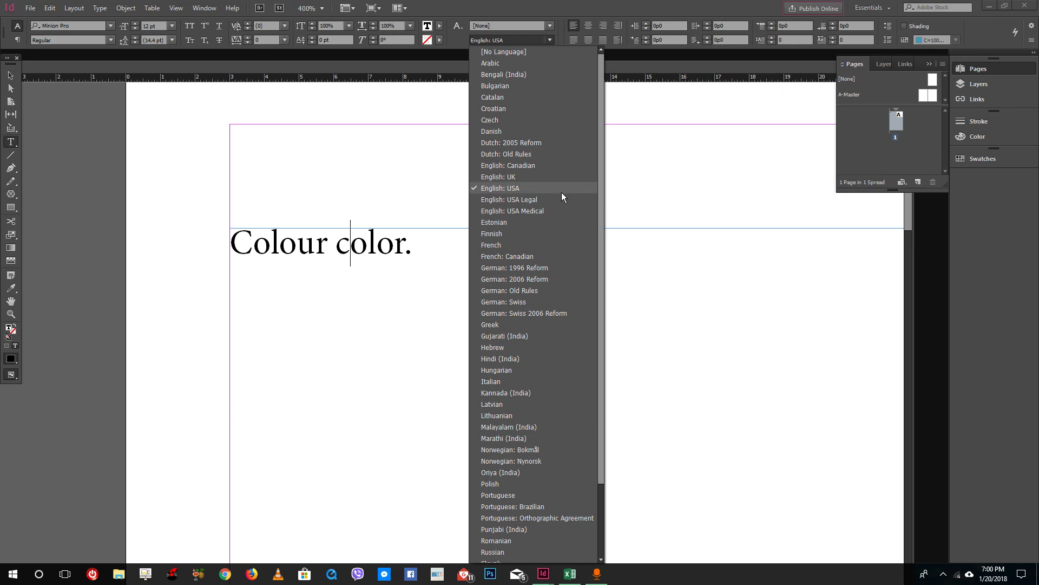
scroll(562, 148, "down", 3)
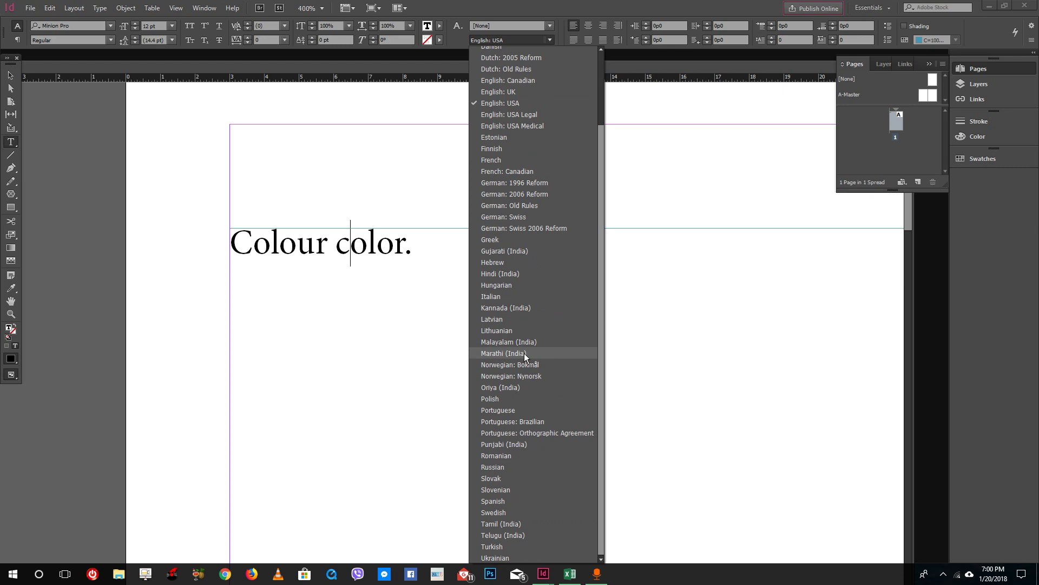
left_click(347, 275)
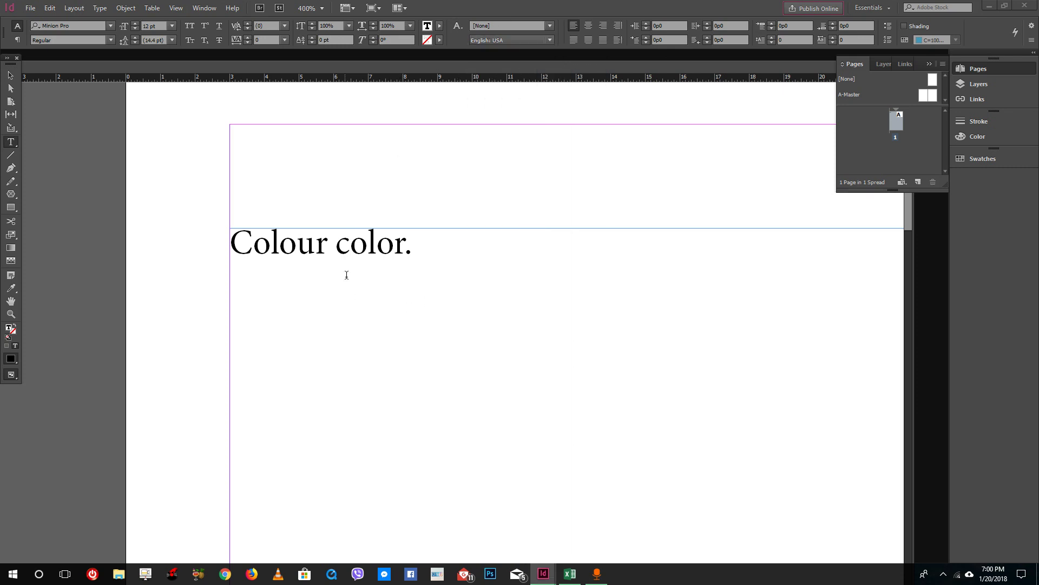
left_click_drag(452, 258, 188, 234)
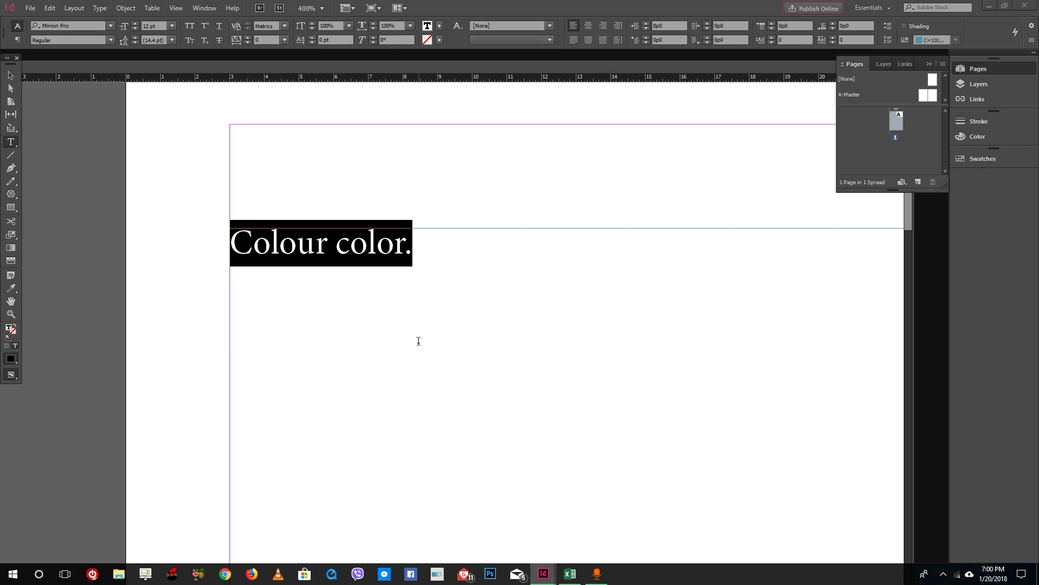
left_click(394, 245)
left_click(459, 250)
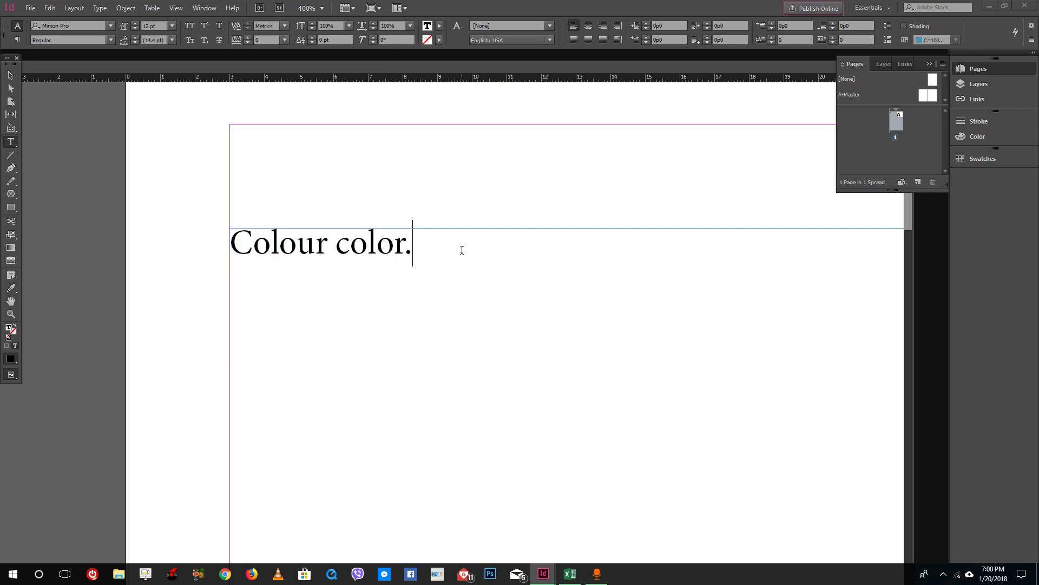